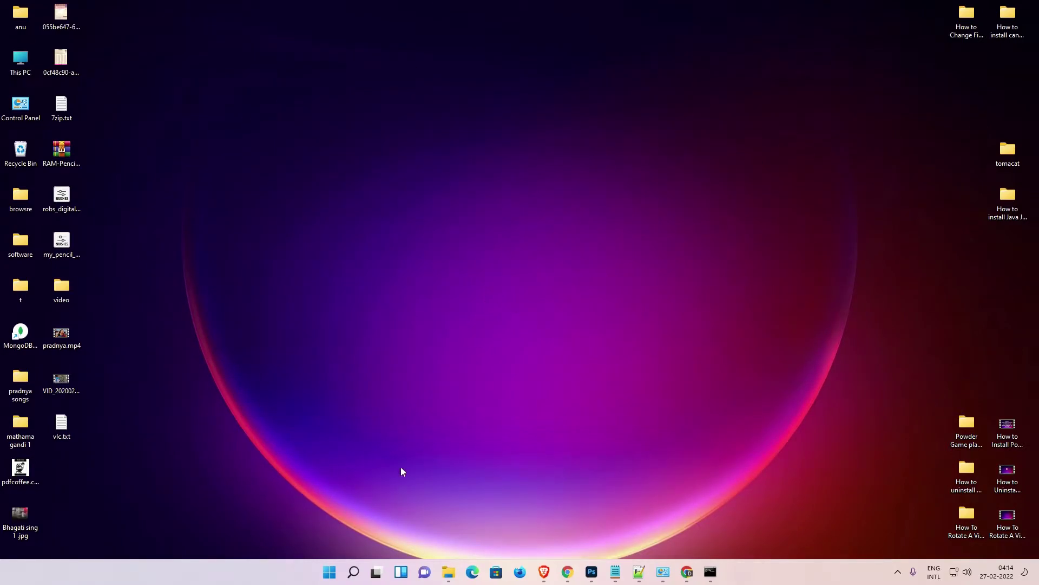
Launch the On-Screen Keyboard from the Start menu, then close its window.
{"action": "left_click", "coordinate": [329, 575]}
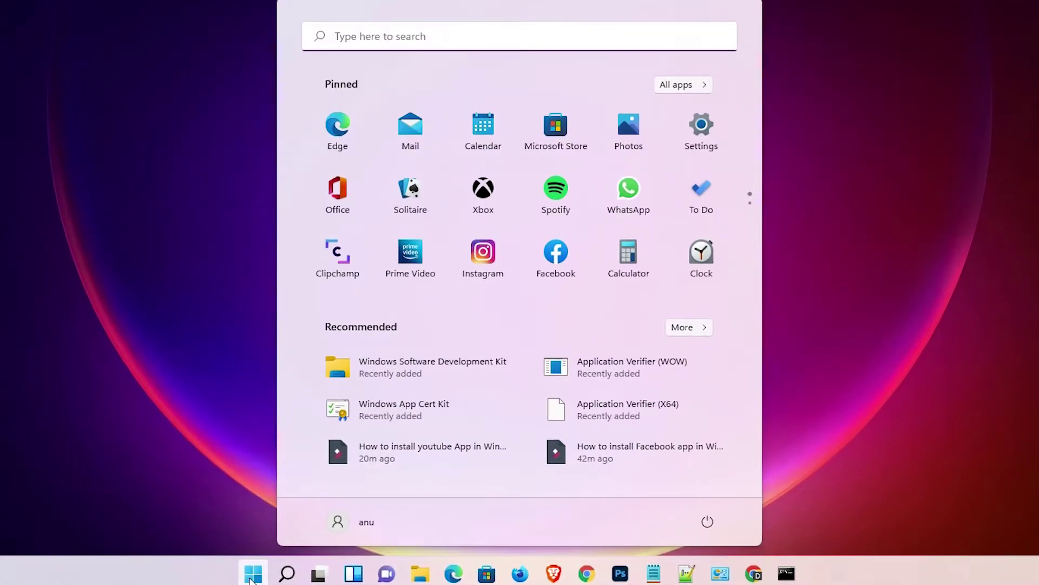
{"action": "type", "text": "on"}
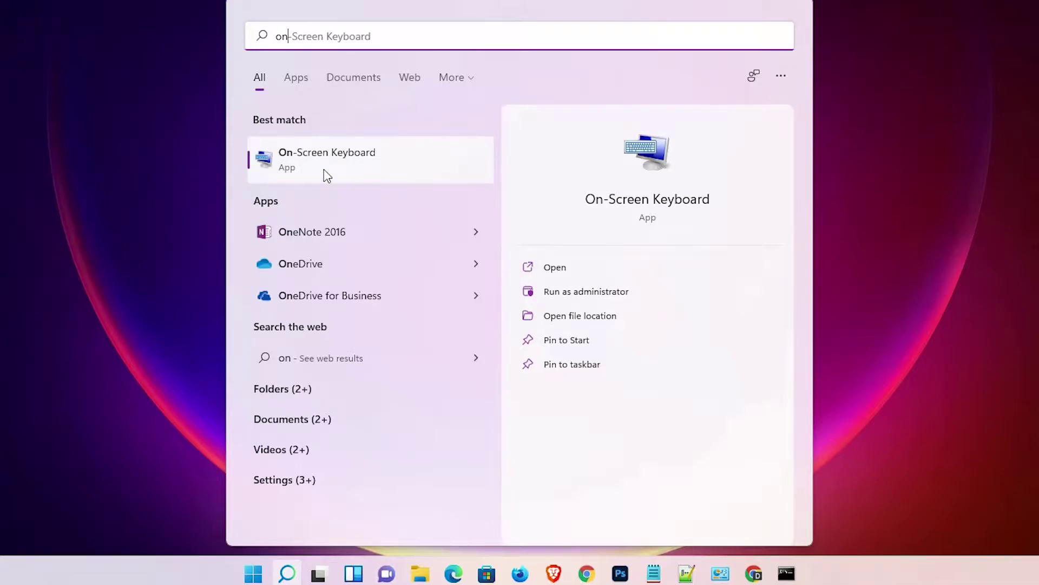
{"action": "left_click", "coordinate": [339, 162]}
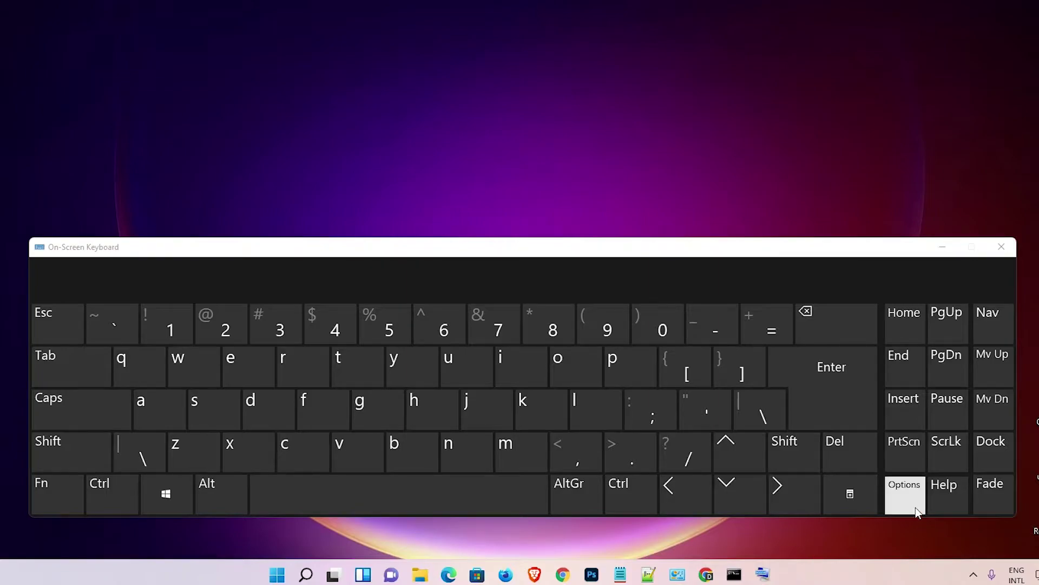
{"action": "left_click", "coordinate": [1006, 248]}
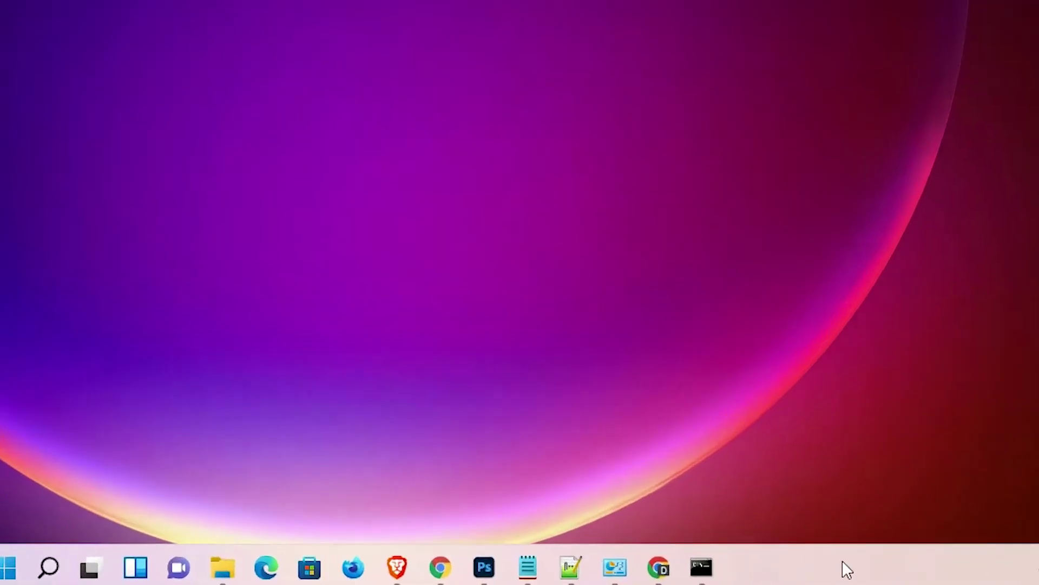
Set the touch keyboard icon to always show, via the taskbar's Taskbar settings.
{"action": "right_click", "coordinate": [839, 566]}
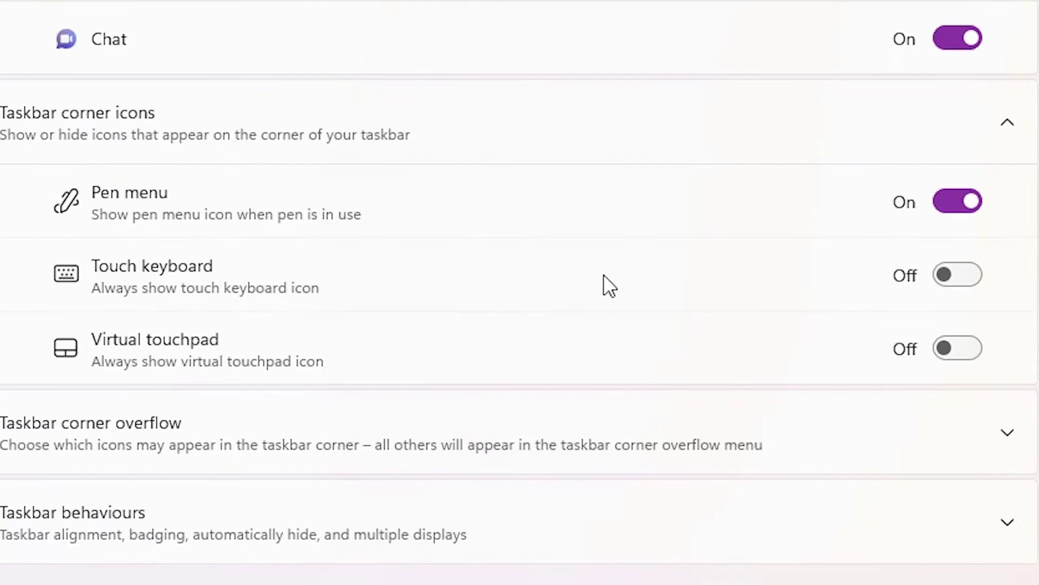
{"action": "left_click", "coordinate": [959, 277]}
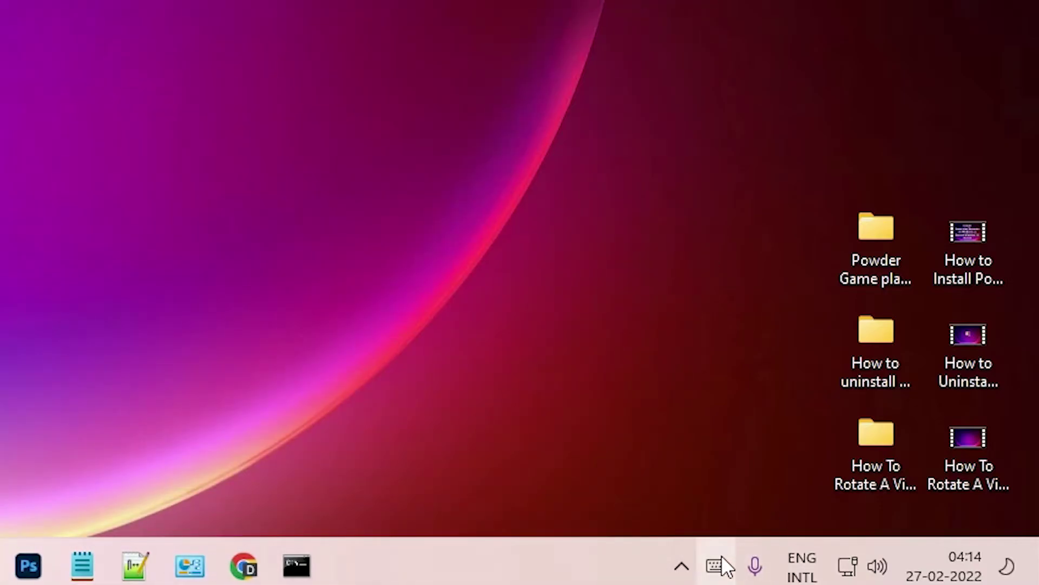
{"action": "left_click", "coordinate": [715, 565]}
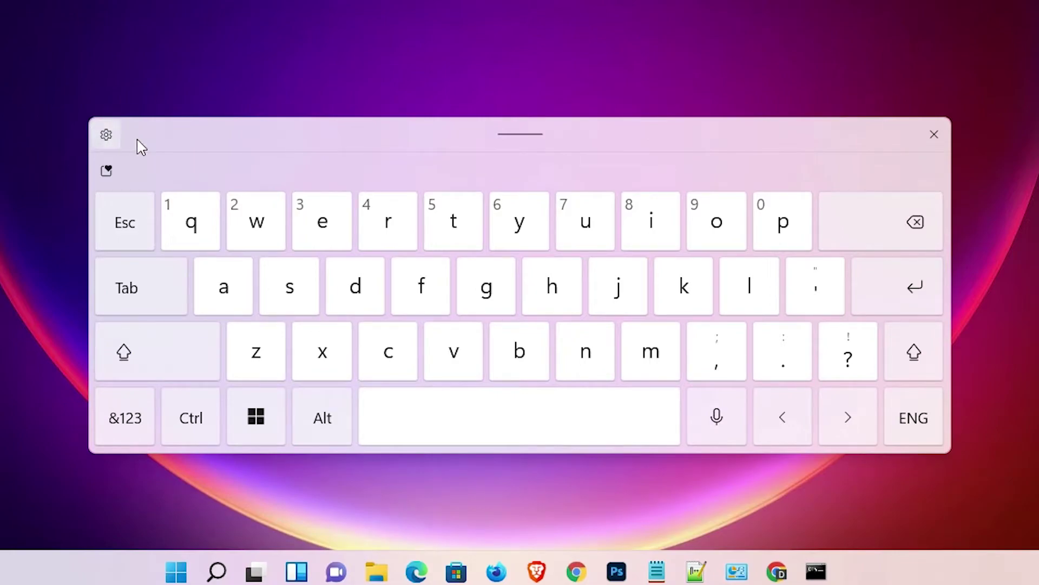
{"action": "left_click", "coordinate": [106, 135]}
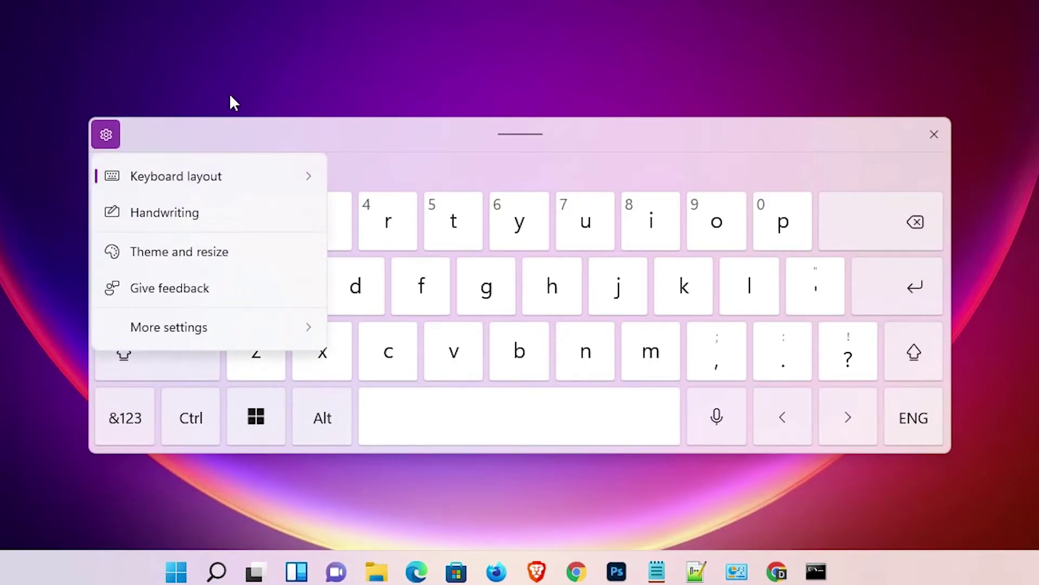
{"action": "mouse_move", "coordinate": [207, 176]}
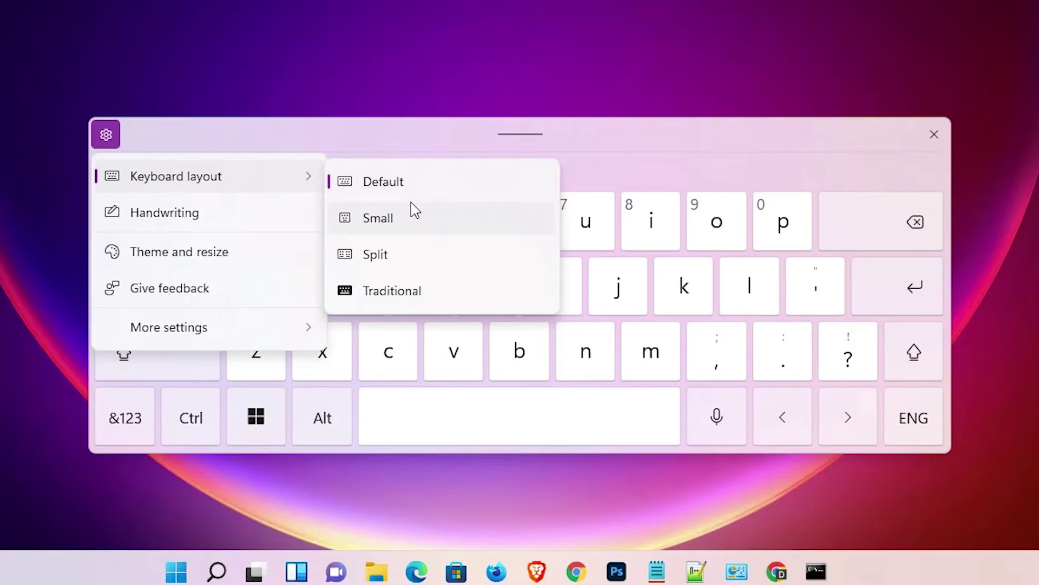
{"action": "left_click", "coordinate": [398, 220]}
{"action": "left_click", "coordinate": [420, 214]}
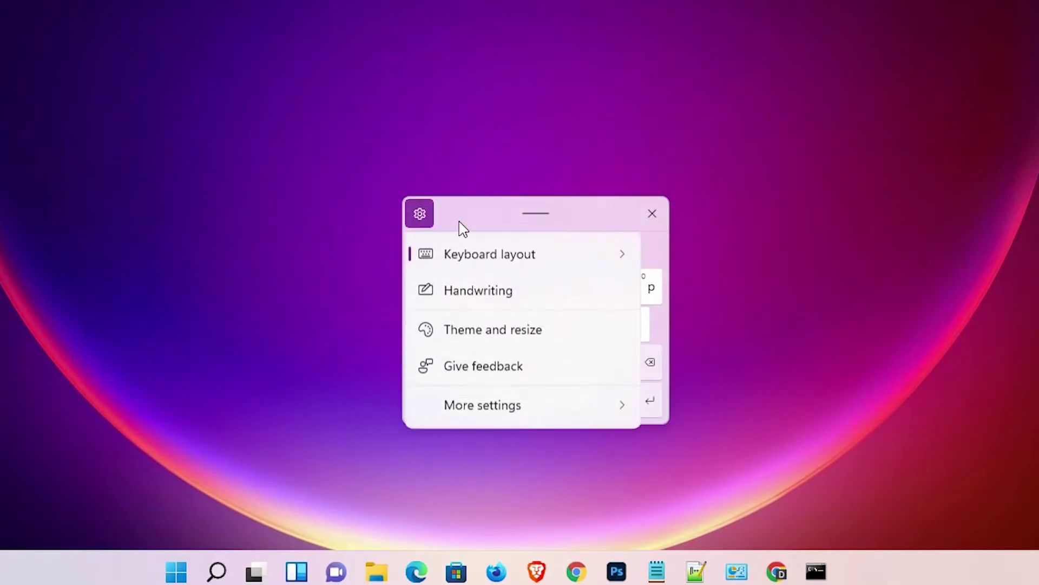
{"action": "left_click", "coordinate": [699, 334]}
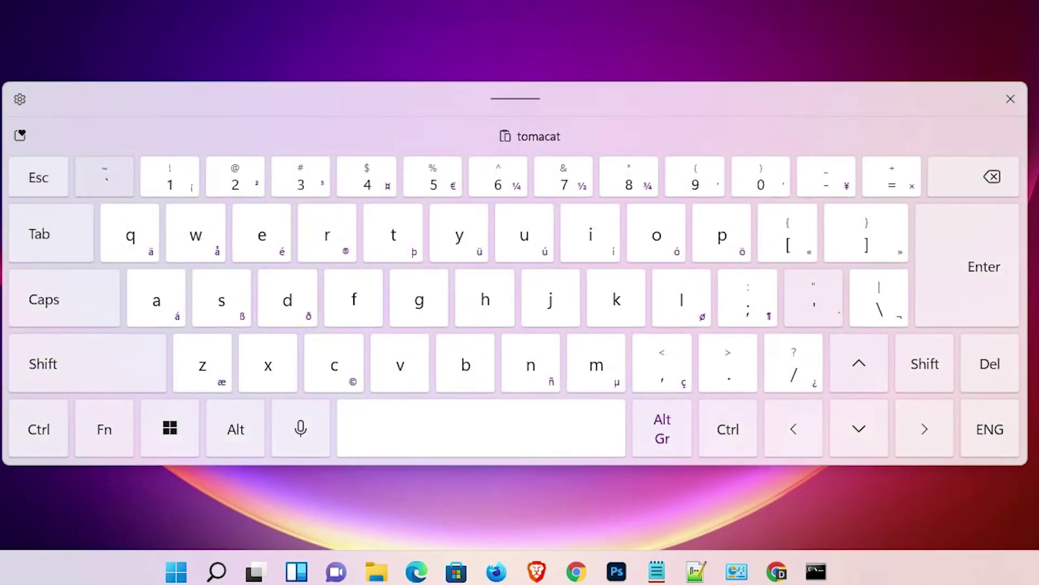
{"action": "left_click", "coordinate": [20, 99]}
{"action": "left_click", "coordinate": [89, 140]}
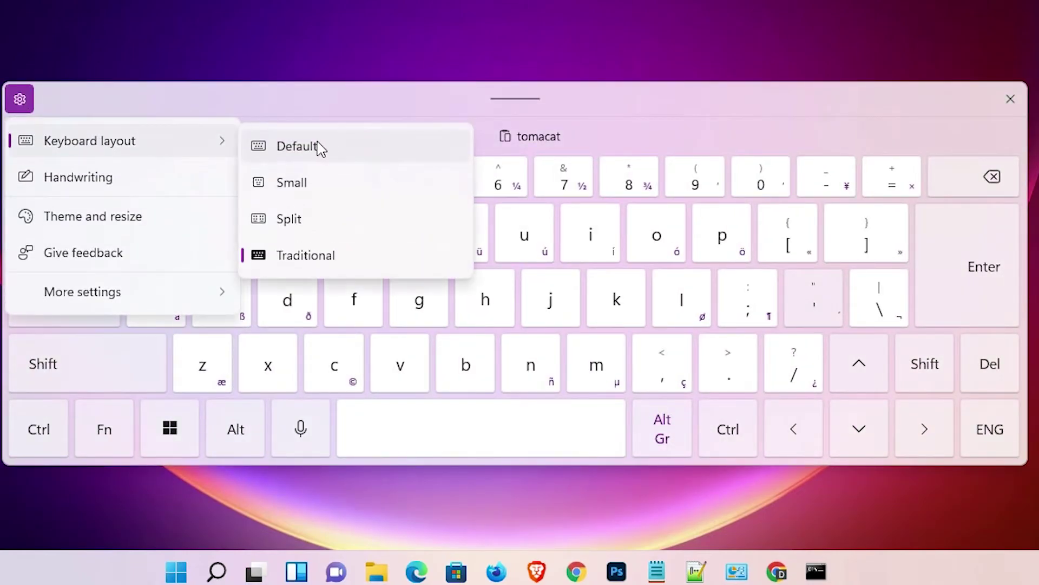
{"action": "left_click", "coordinate": [293, 181]}
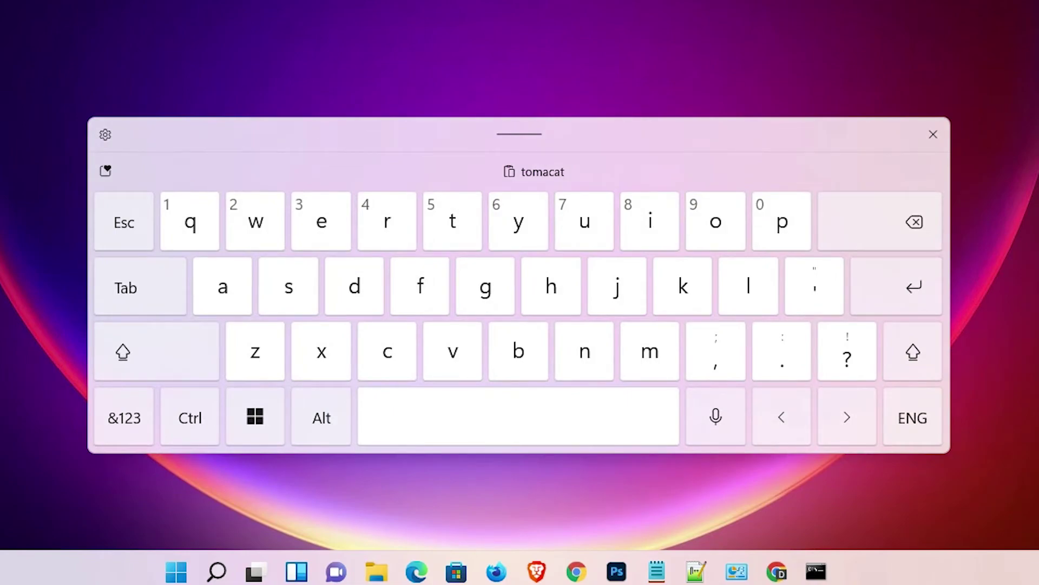